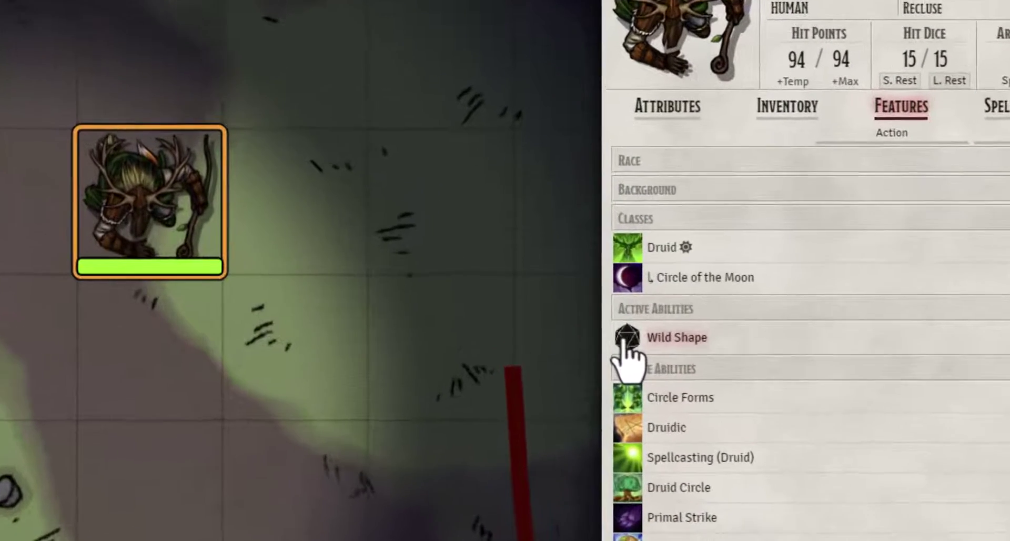
Step: Use the druid's Wild Shape ability and choose Black Bear as the beast
left_click(571, 293)
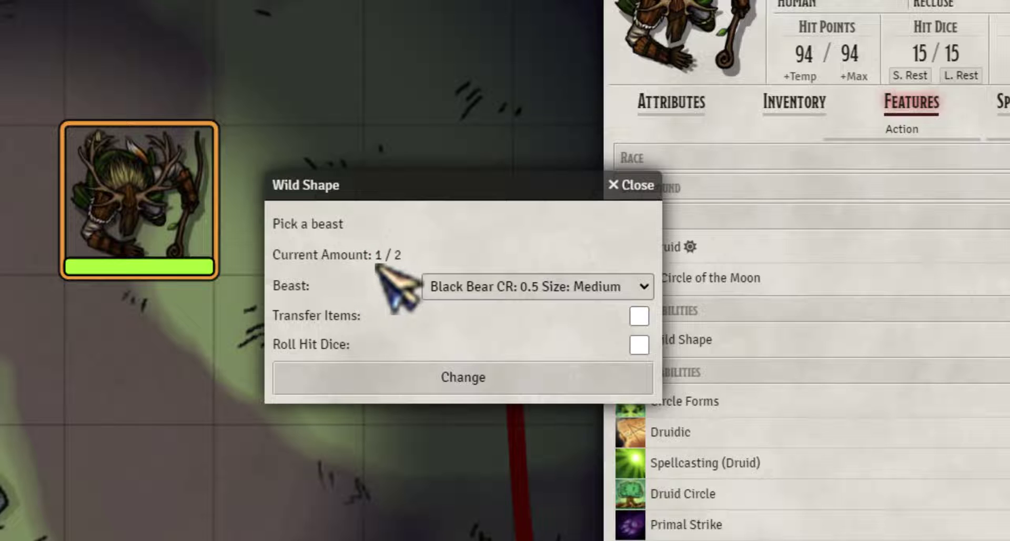
left_click(479, 288)
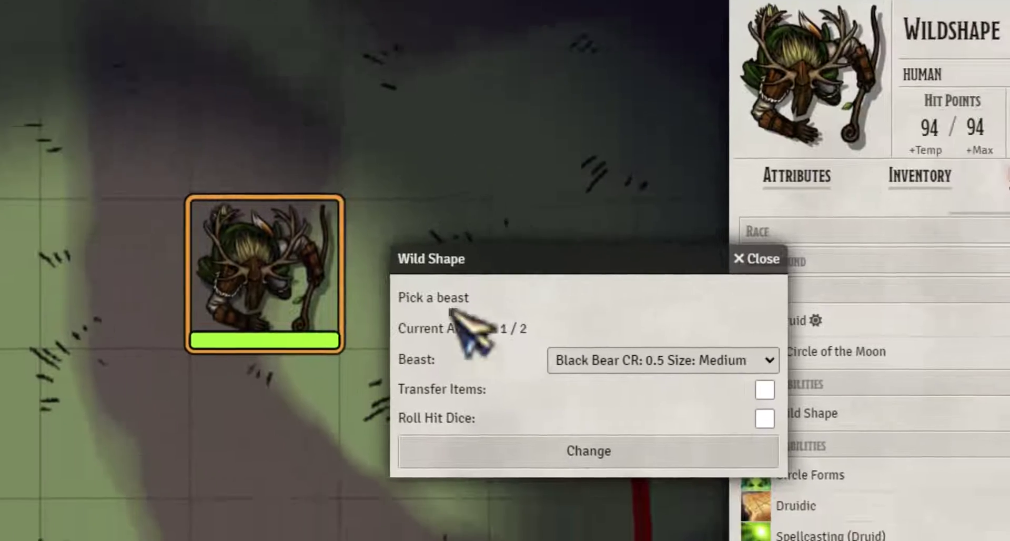
left_click(600, 366)
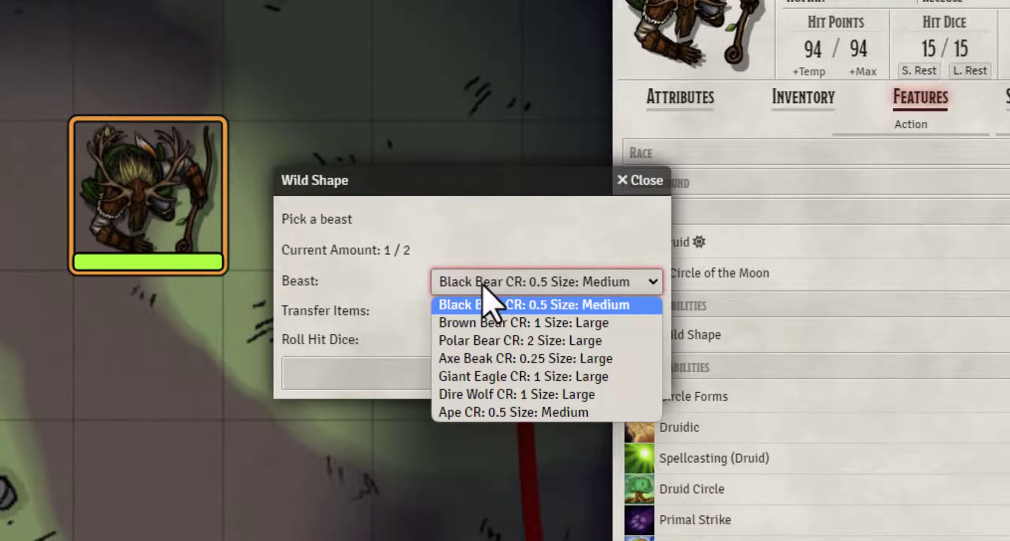
left_click(489, 305)
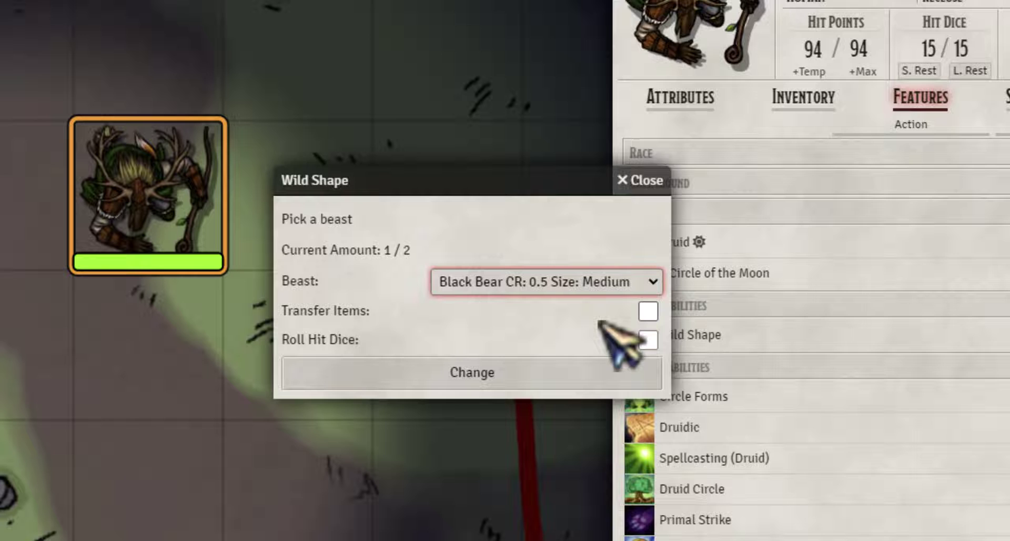
left_click(566, 286)
left_click(575, 301)
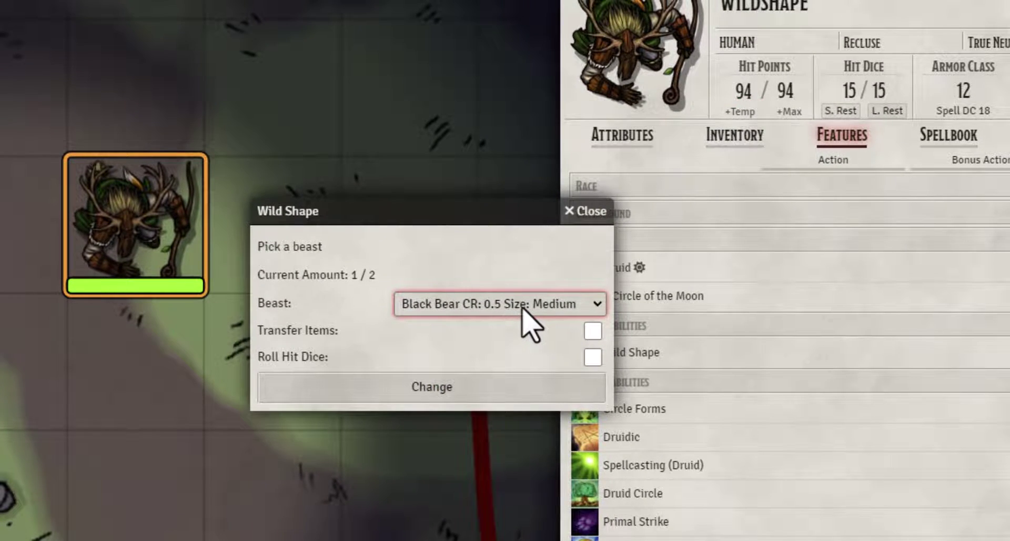
Step: Try Brown Bear, Black Bear and Giant Eagle in turn as the beast to compare the transformation options offered
left_click(523, 310)
left_click(524, 340)
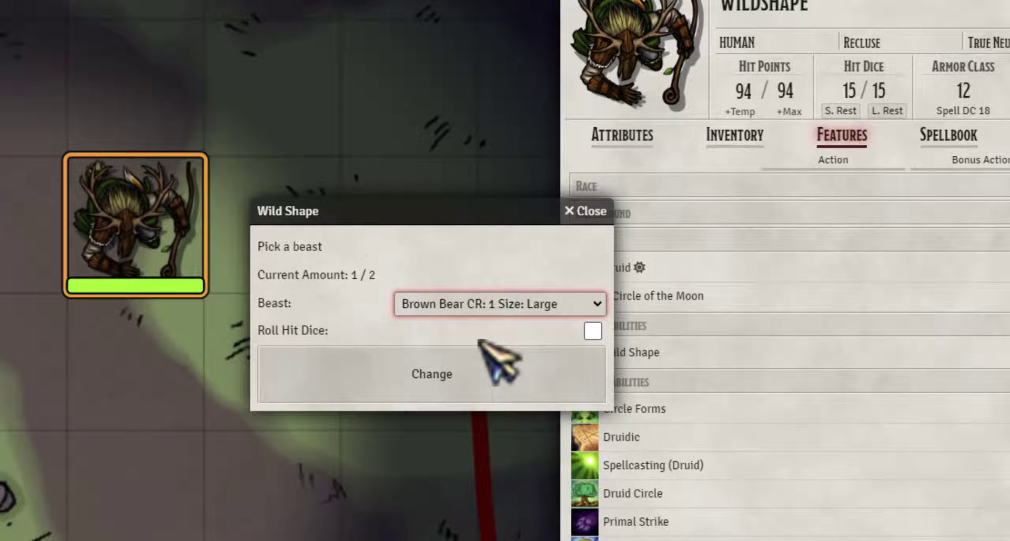
left_click(498, 310)
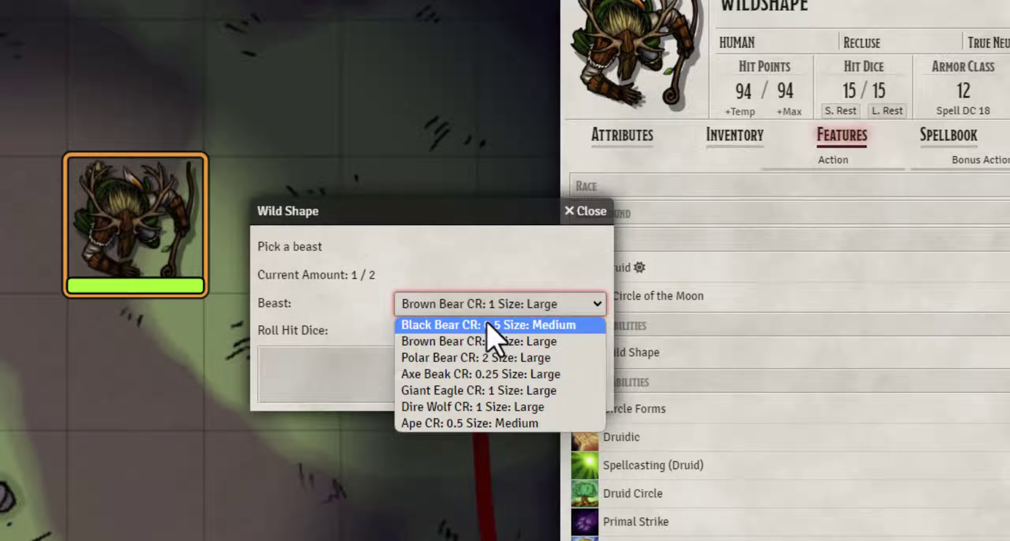
left_click(488, 325)
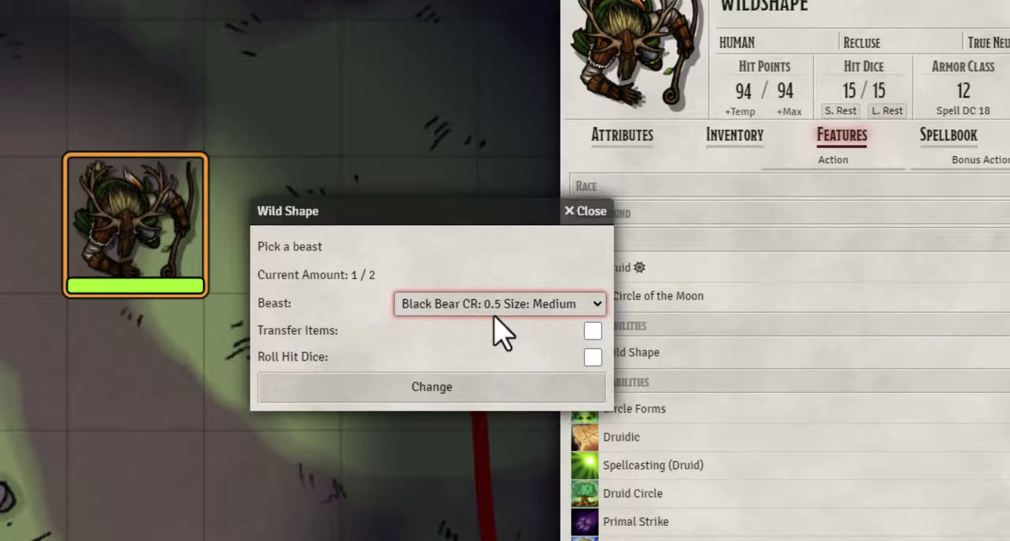
left_click(512, 307)
left_click(497, 392)
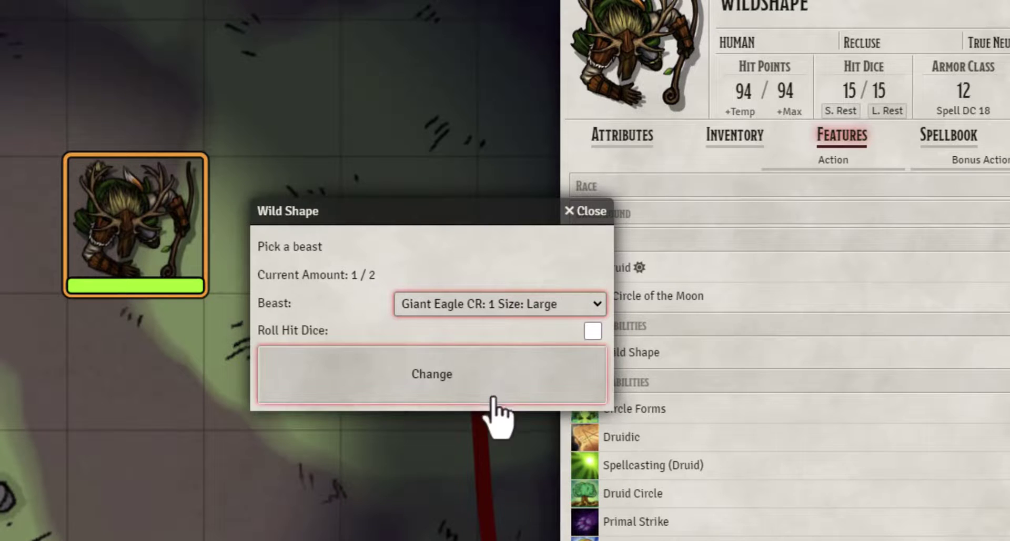
Step: Set the beast to Black Bear, enable Roll Hit Dice, and transform the druid
left_click(512, 308)
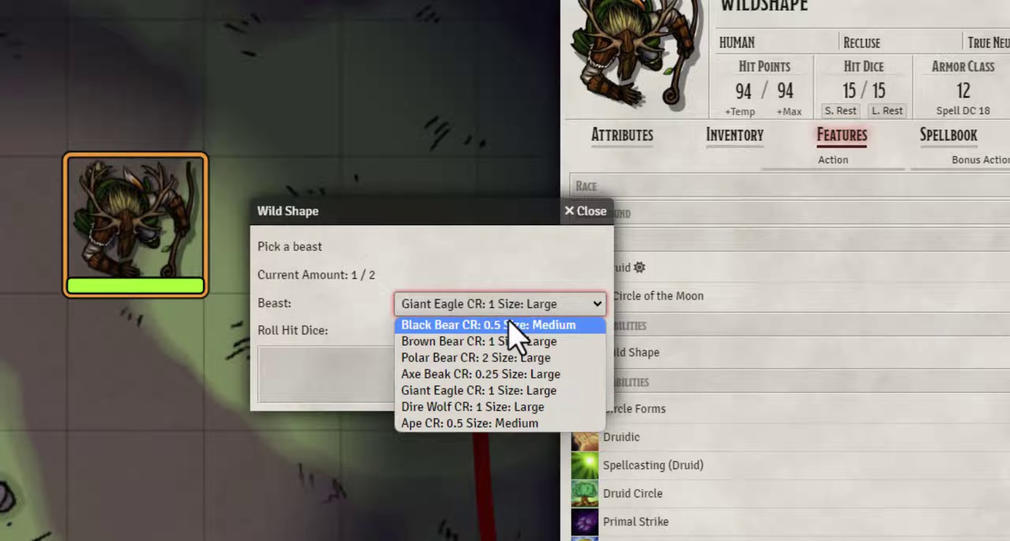
left_click(510, 325)
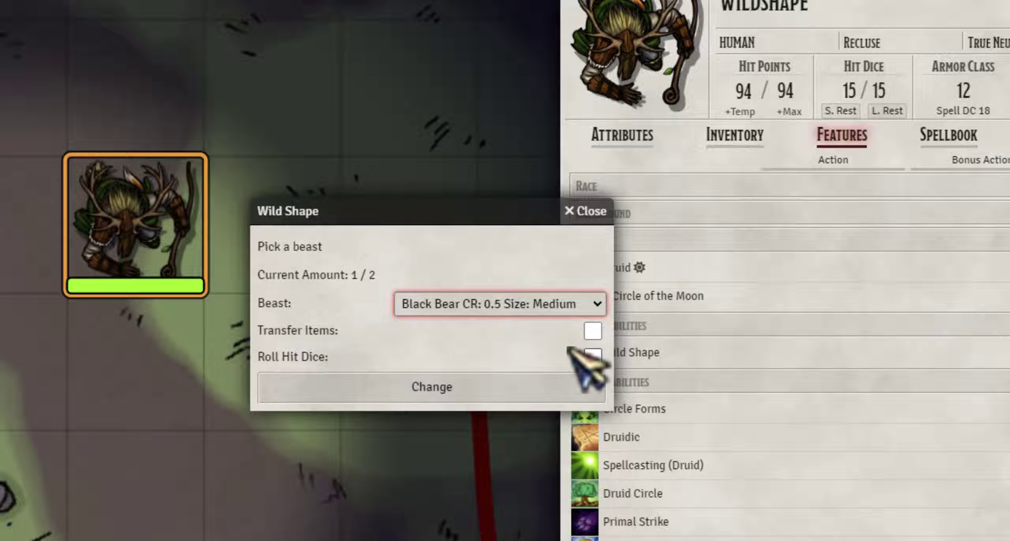
left_click(579, 356)
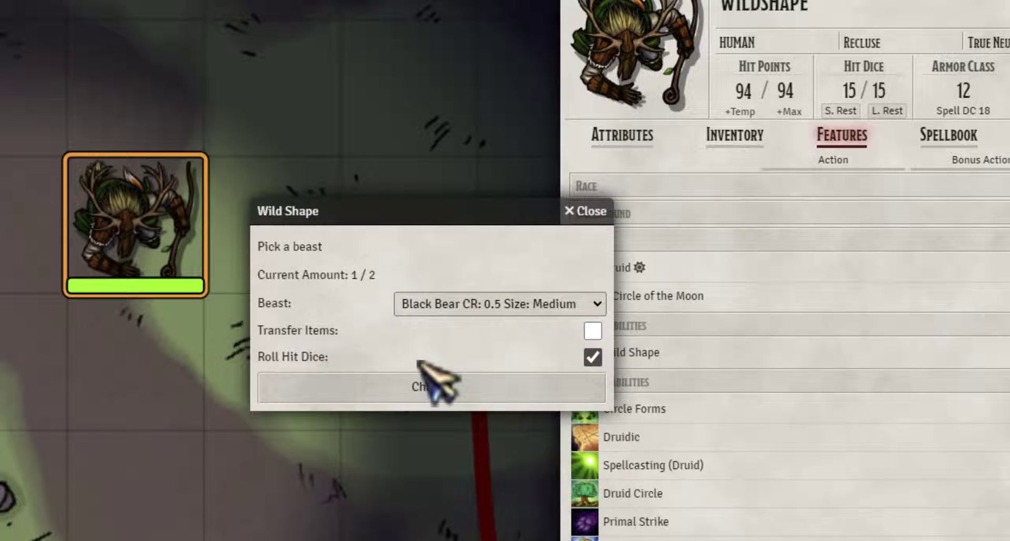
left_click(397, 391)
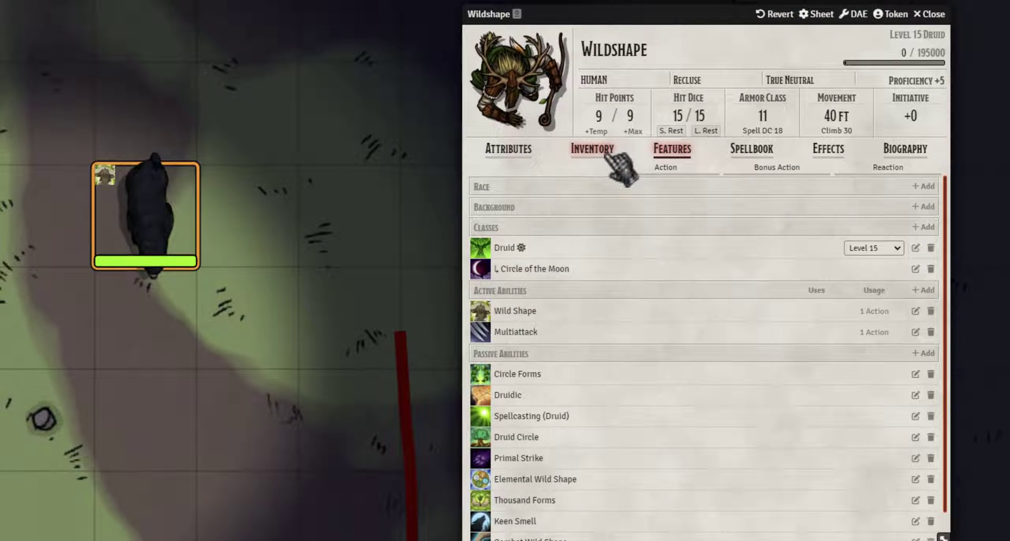
Step: Review the inventory, features and spellbook of the druid in black bear form
left_click(610, 156)
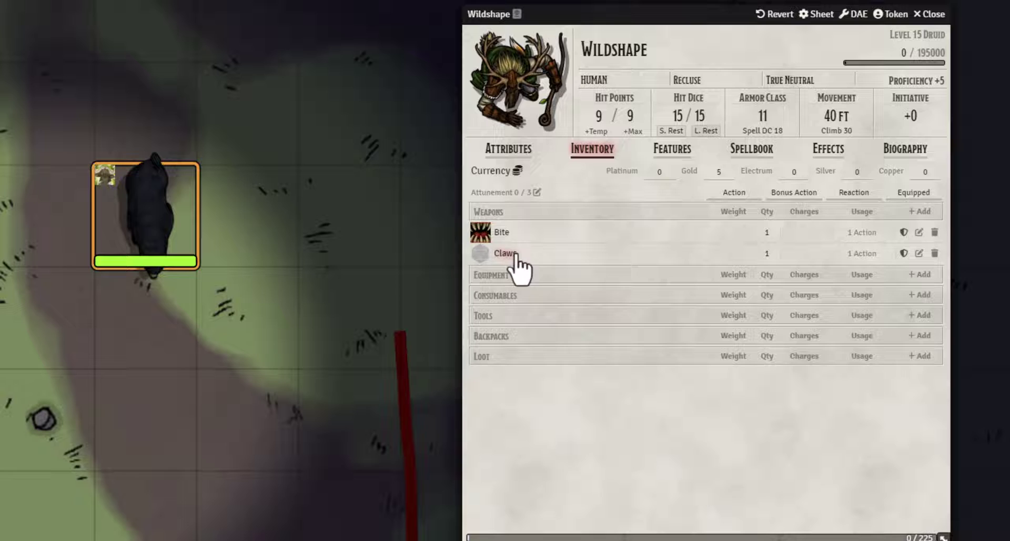
left_click(684, 157)
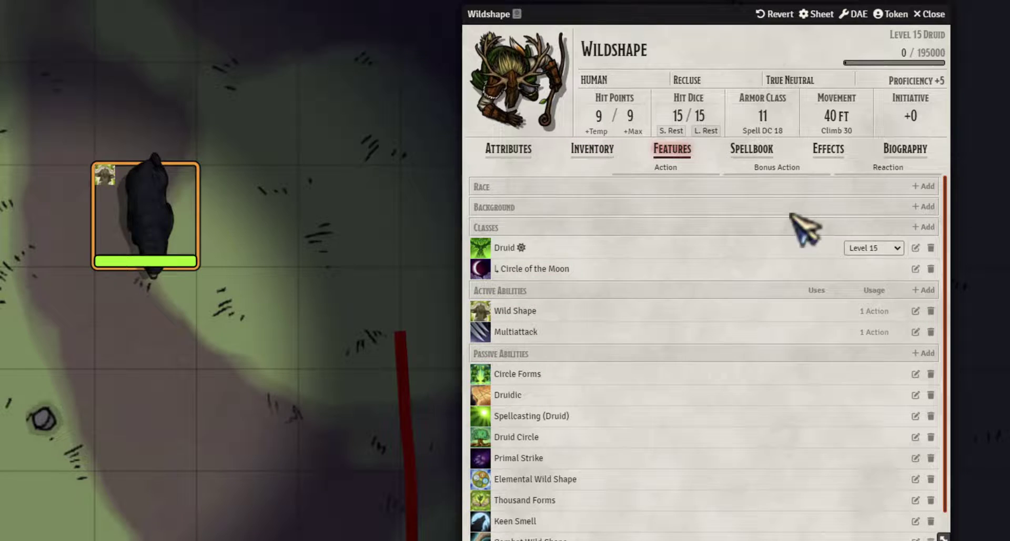
left_click(777, 152)
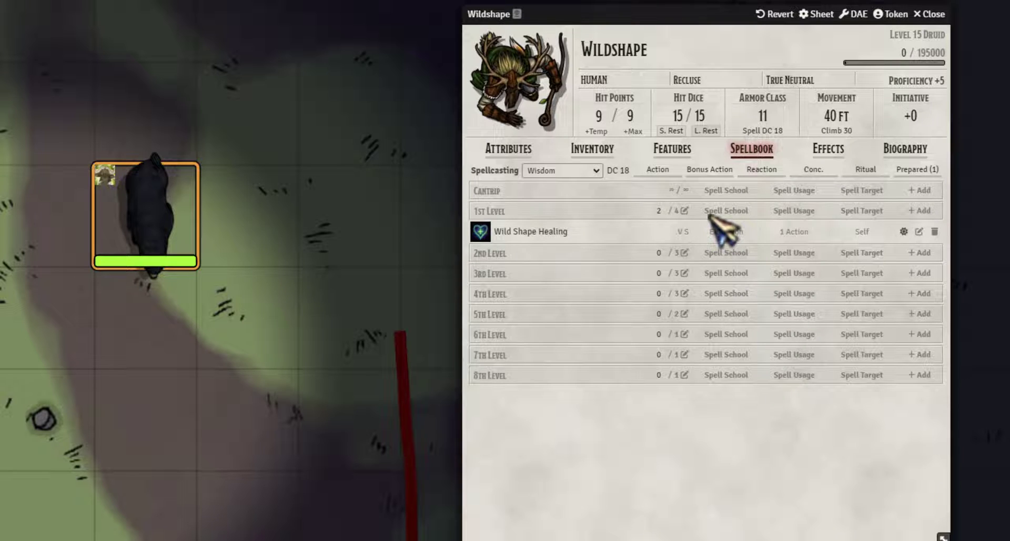
left_click(673, 153)
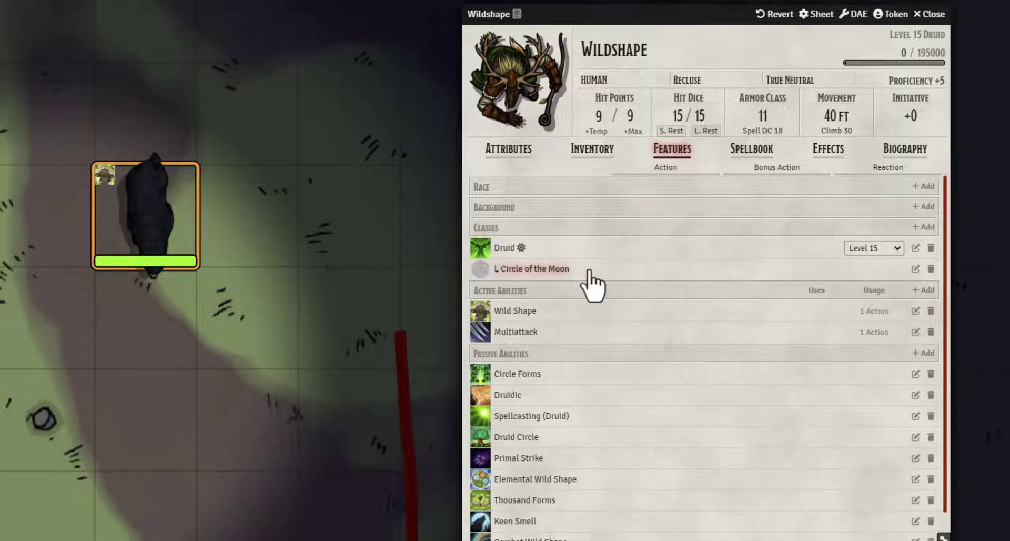
left_click(778, 160)
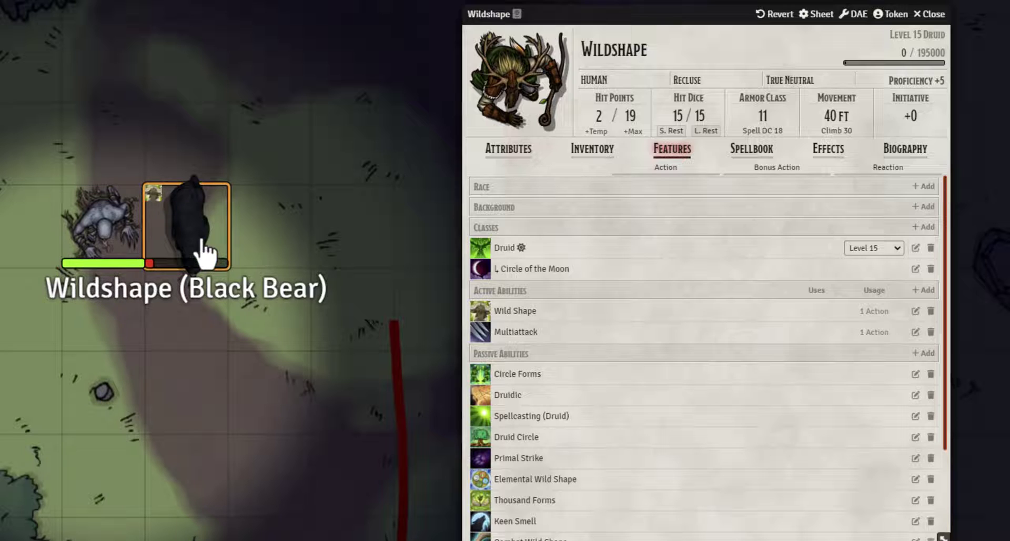
Step: Target the black bear token, attack it with the Ghast's Bite, and close the Ghast's sheet
key("t")
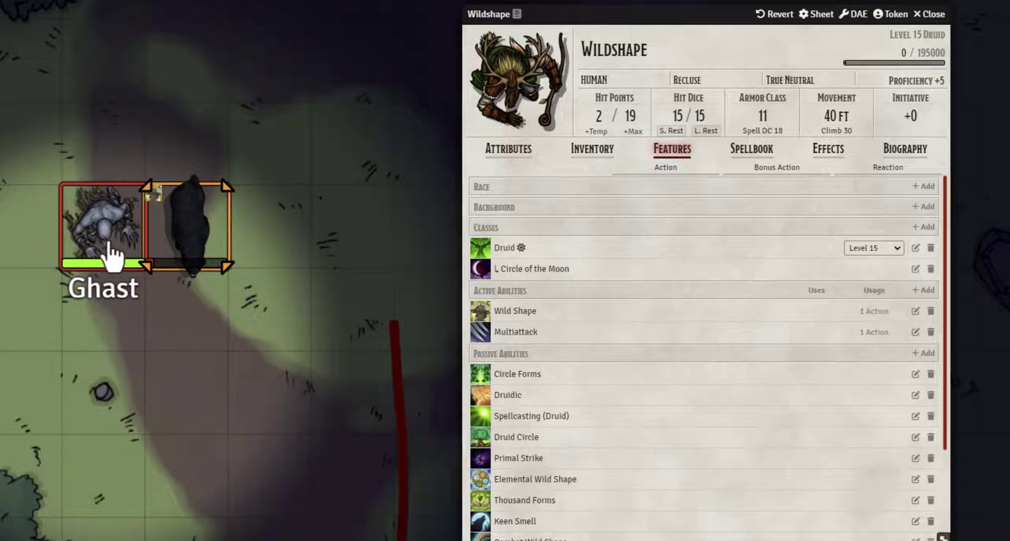
double_click(109, 256)
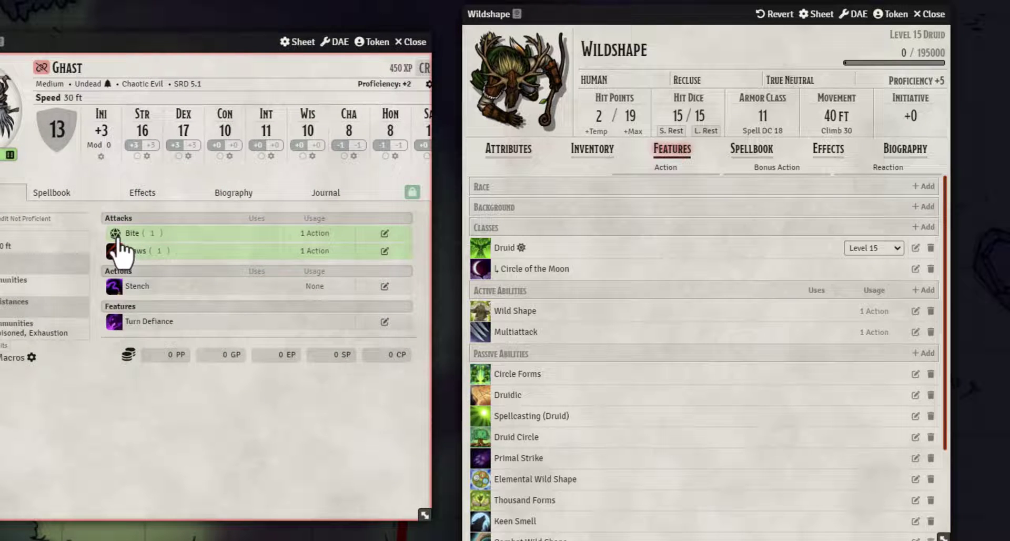
left_click(117, 248)
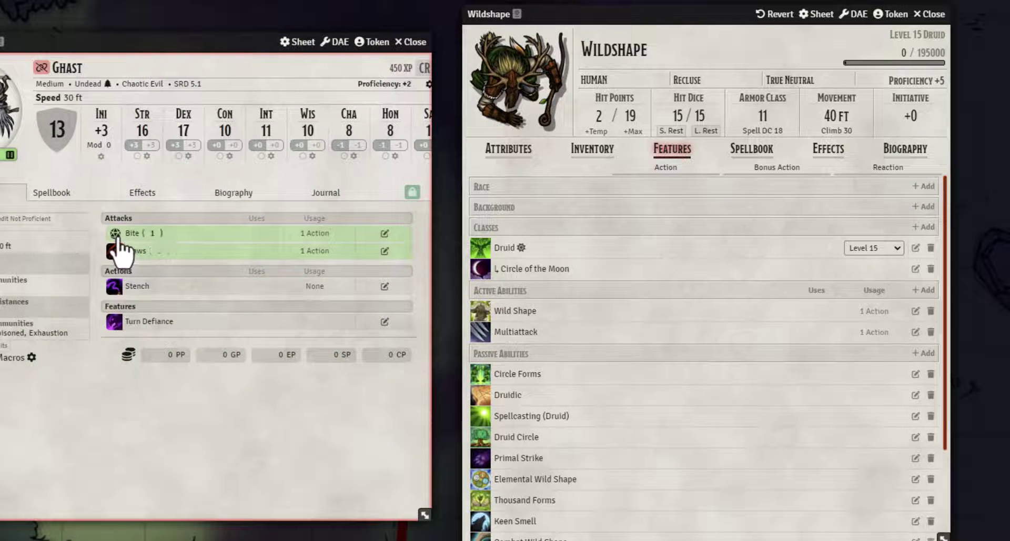
left_click(413, 42)
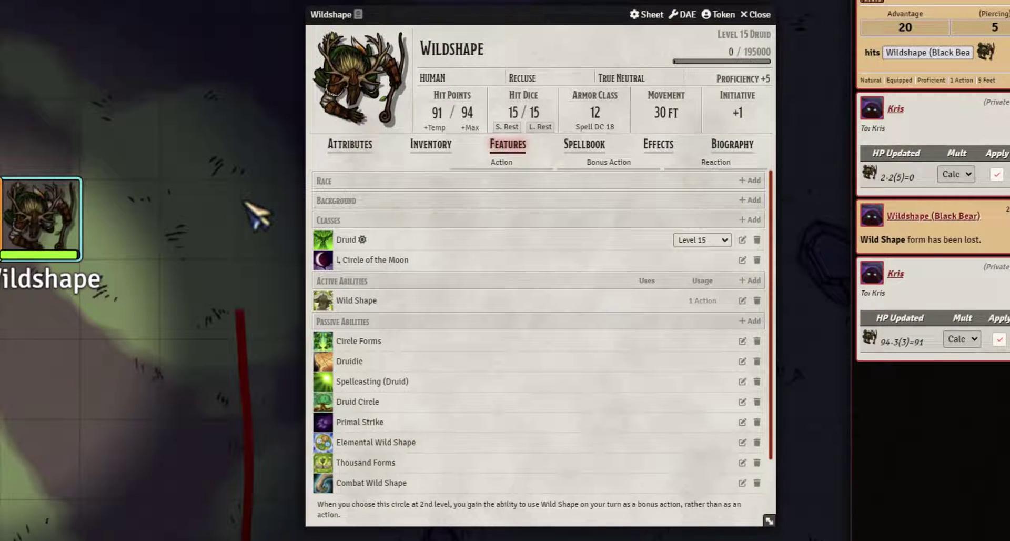
Step: Review the inventory, spellbook, effects and features of the druid back in its original form
left_click(454, 146)
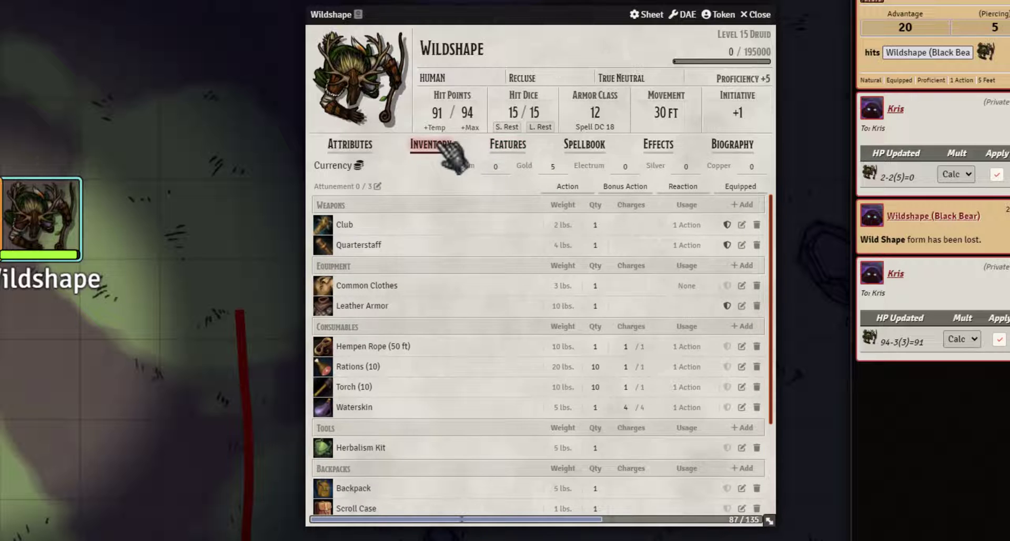
left_click(599, 145)
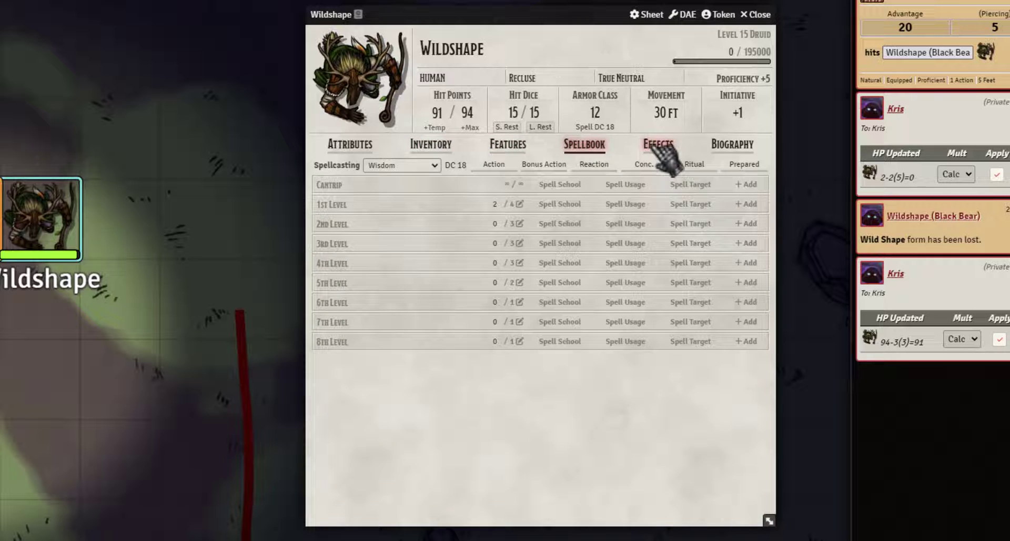
left_click(660, 147)
left_click(508, 147)
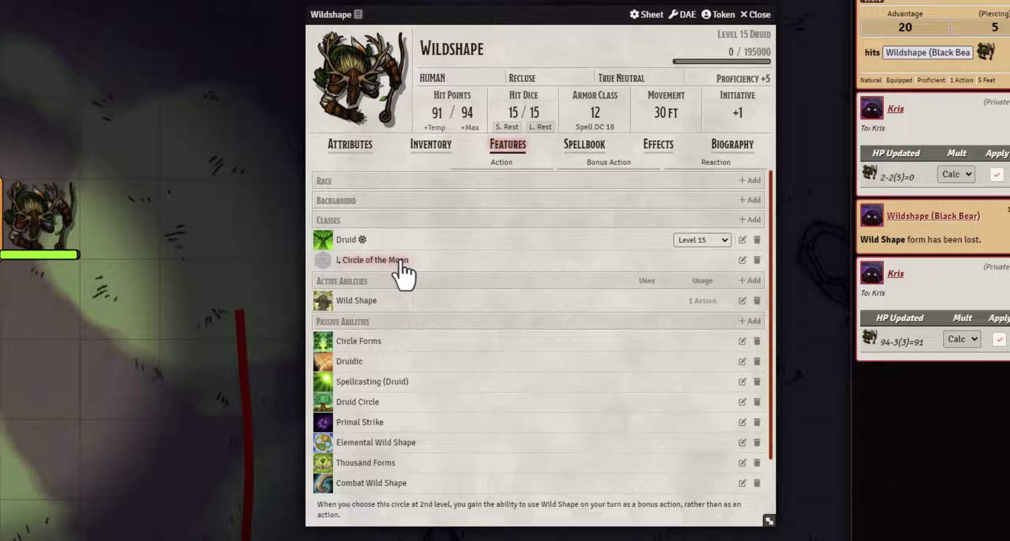
Step: Examine the Circle of the Moon subclass's advancement entries for Circle Forms, and close the item
left_click(741, 259)
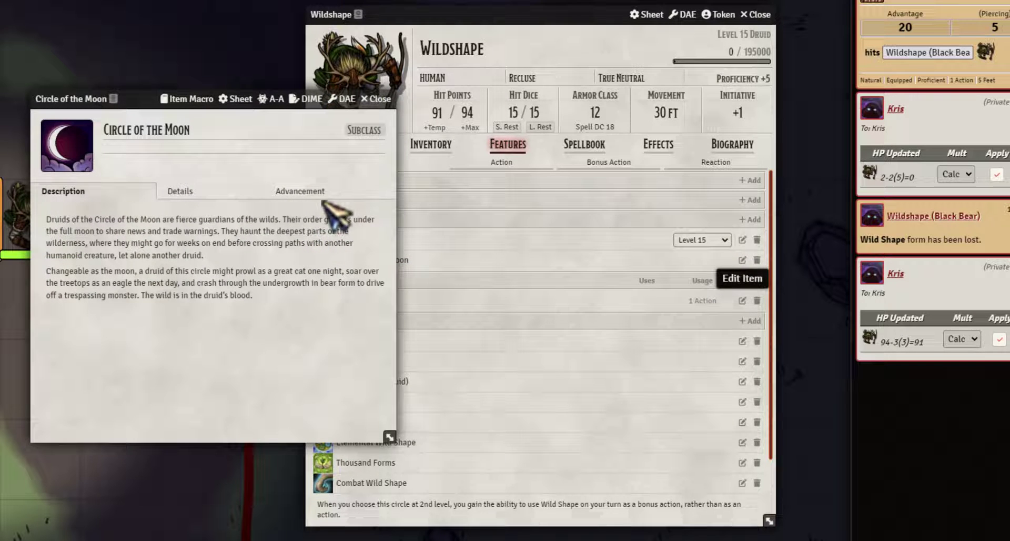
left_click(311, 194)
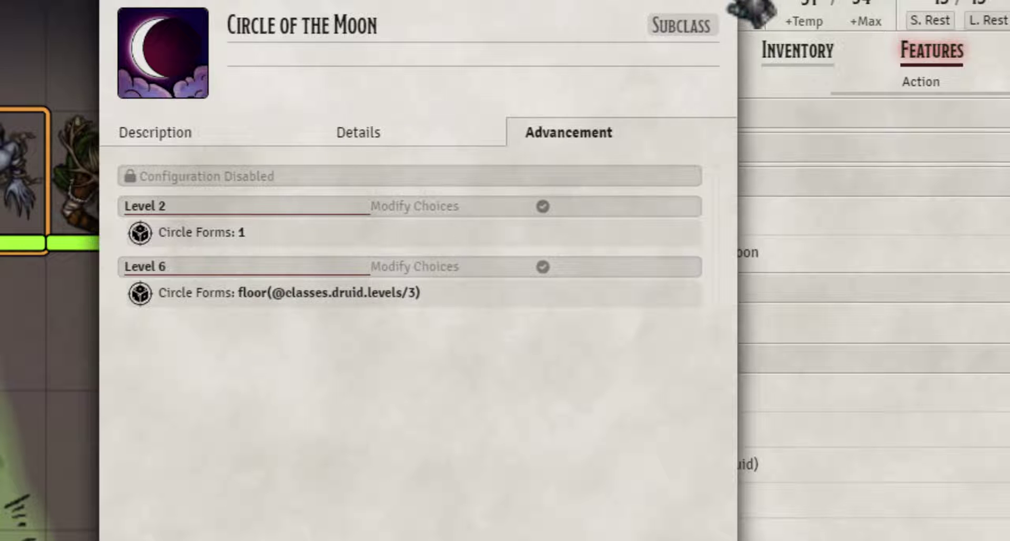
left_click(736, 11)
Step: Examine the Druid class's advancement entries for the Wild Shape CR values at each level, and close the item
left_click(896, 205)
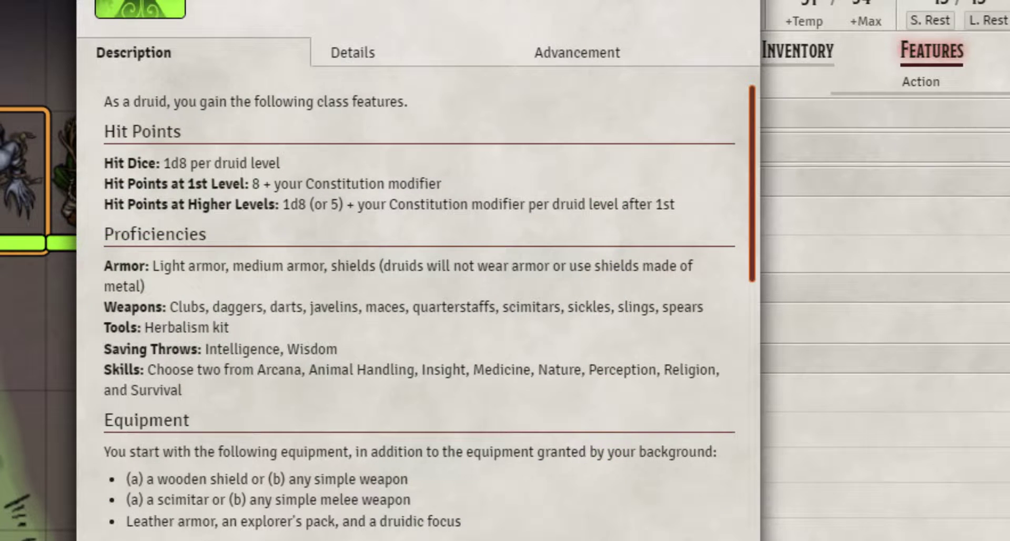
left_click(592, 55)
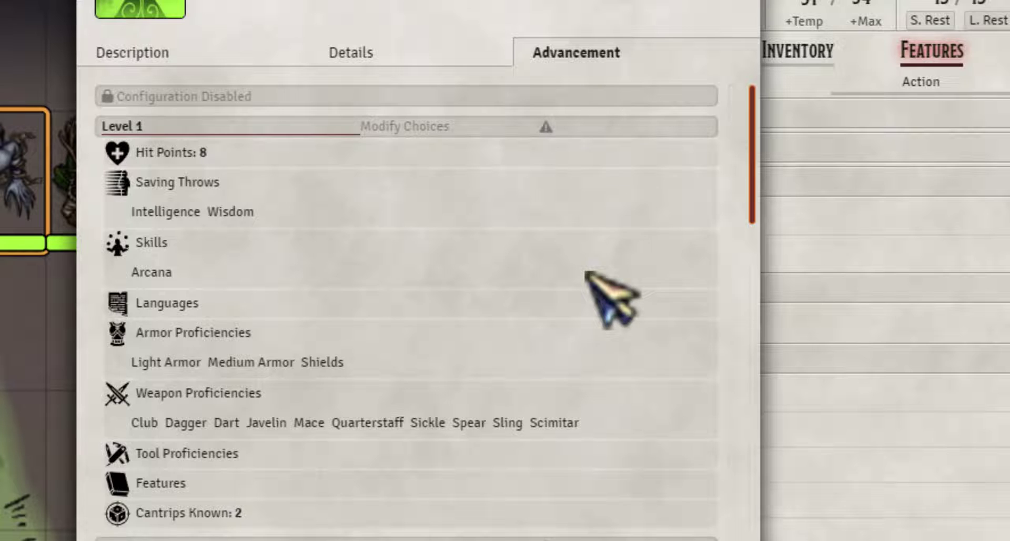
scroll(584, 279, "down", 5)
scroll(317, 337, "down", 2)
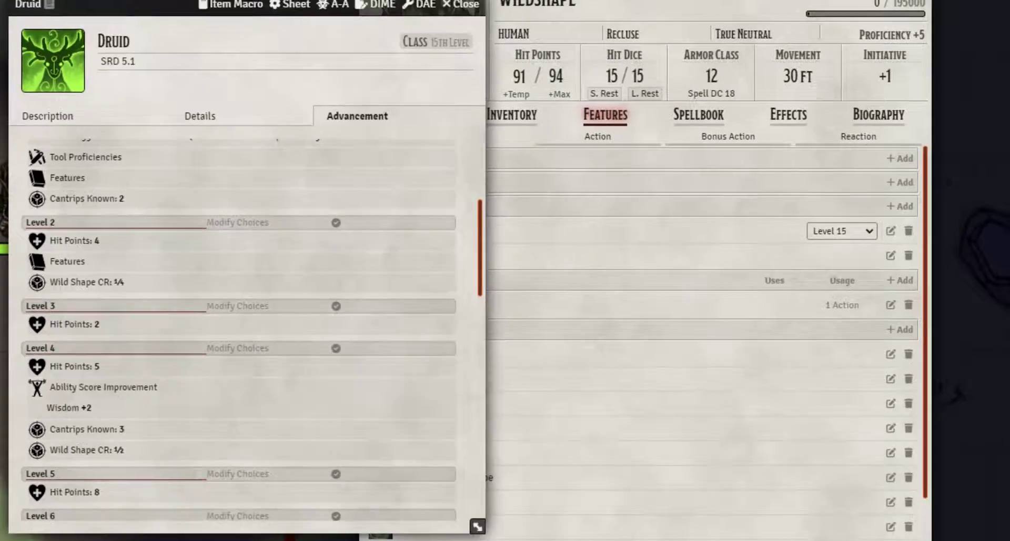
key("Escape")
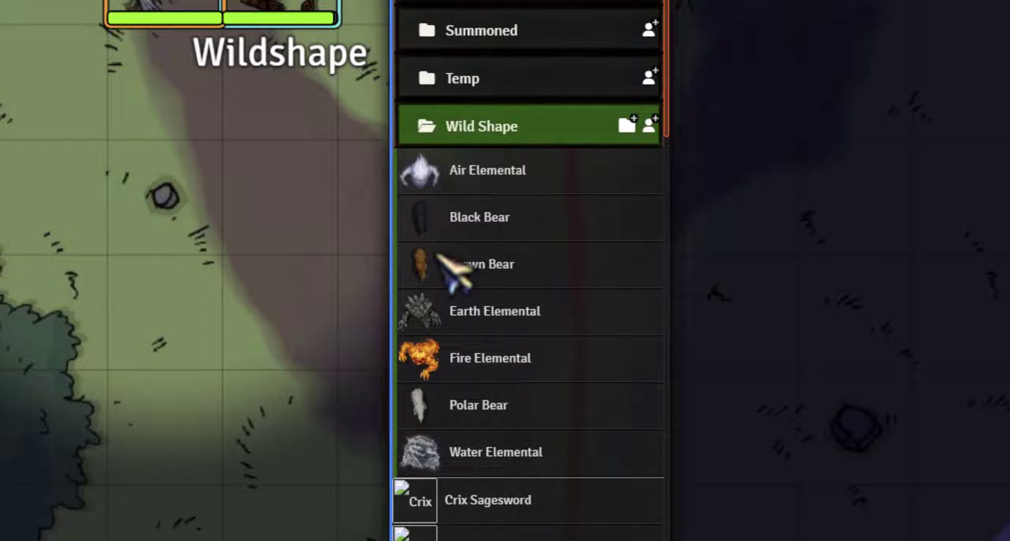
Step: Look through the beast and elemental actors in the Wild Shape folder
scroll(468, 264, "down", 2)
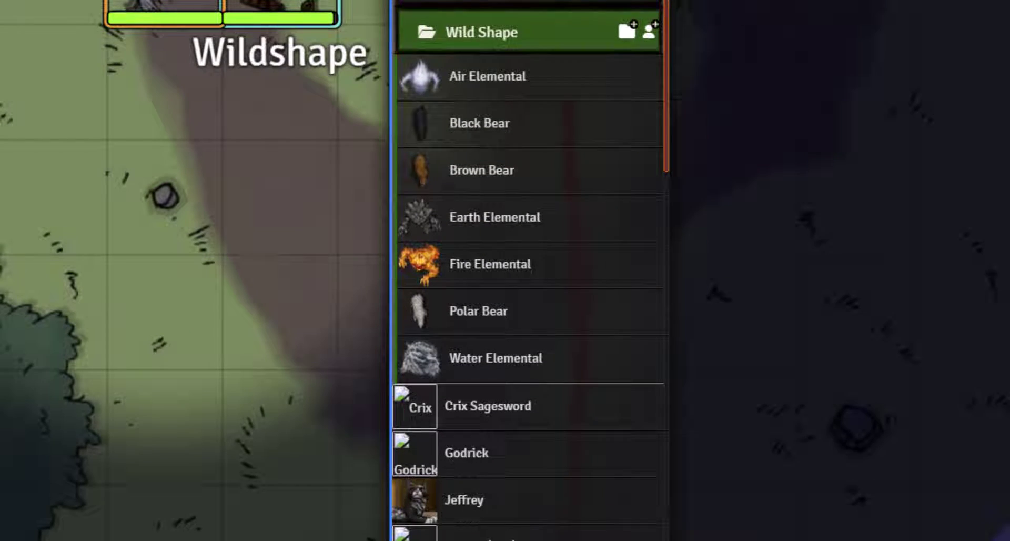